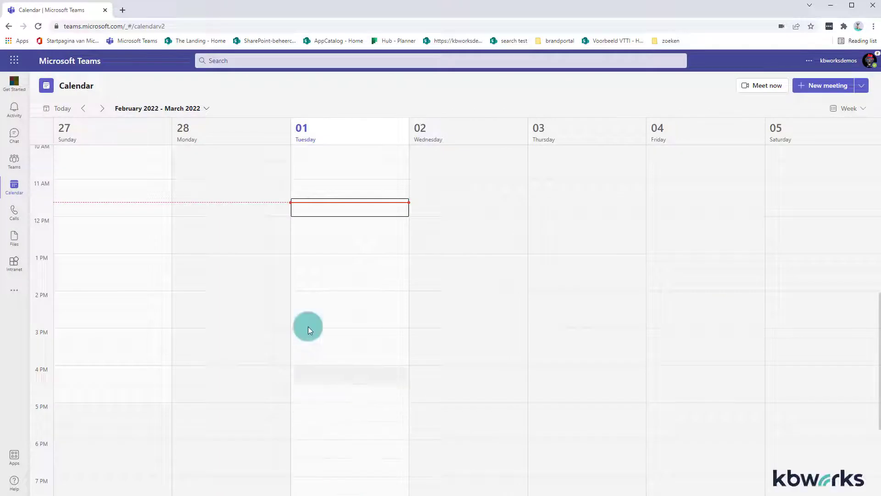
Step: Start a new meeting and title it "poll form demo en"
{"action": "left_click", "coordinate": [834, 84]}
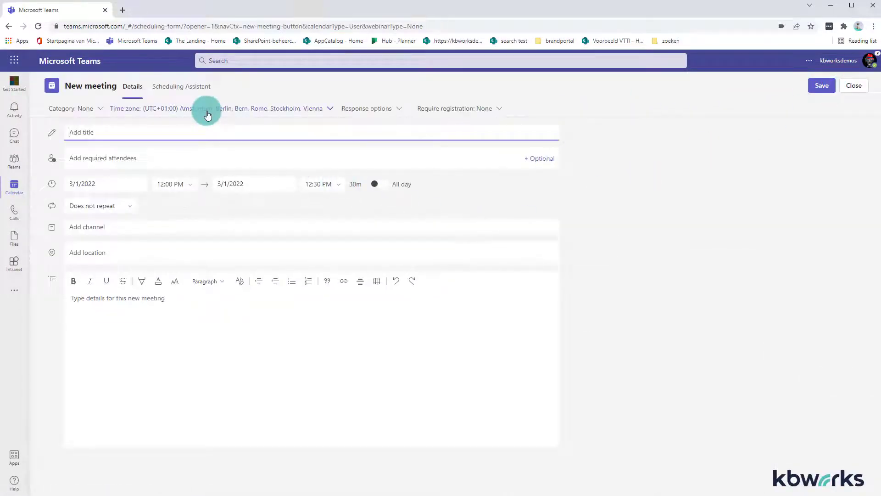
{"action": "type", "text": "poll form demo en"}
{"action": "key", "text": "Tab"}
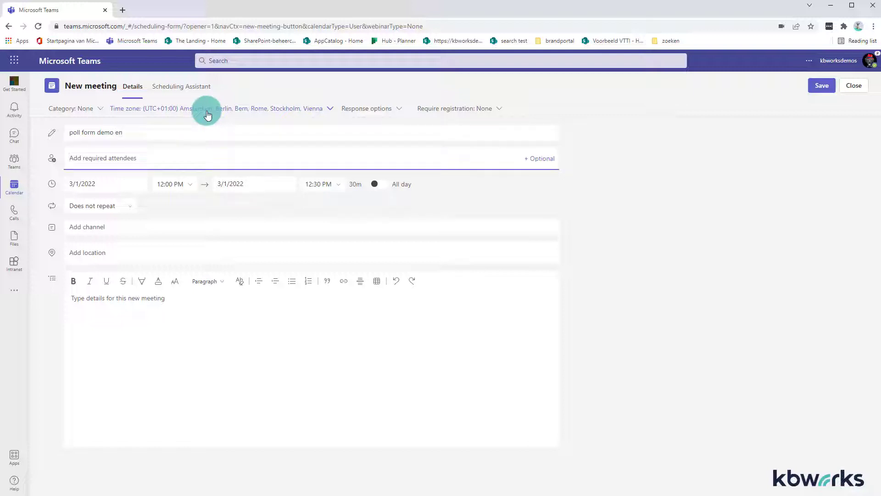
Step: Add two colleagues as required attendees and send the meeting invitation
{"action": "type", "text": "debby"}
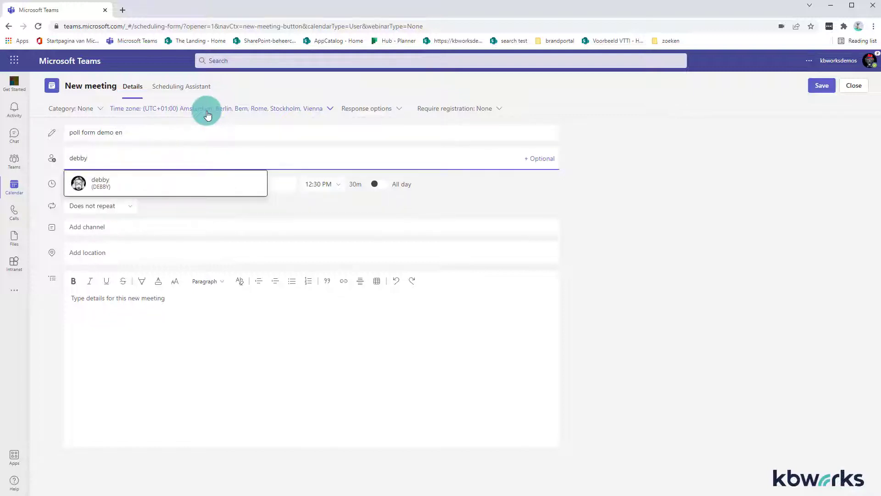
{"action": "key", "text": "Return"}
{"action": "type", "text": "gon"}
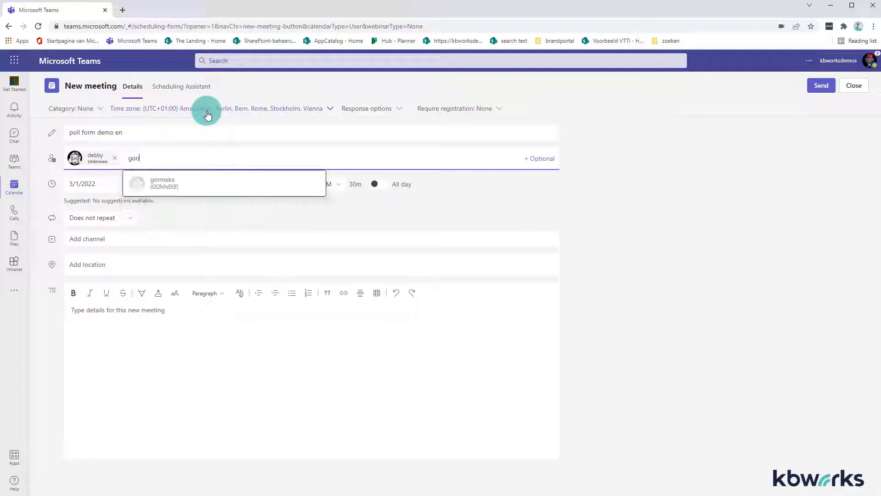
{"action": "key", "text": "Return"}
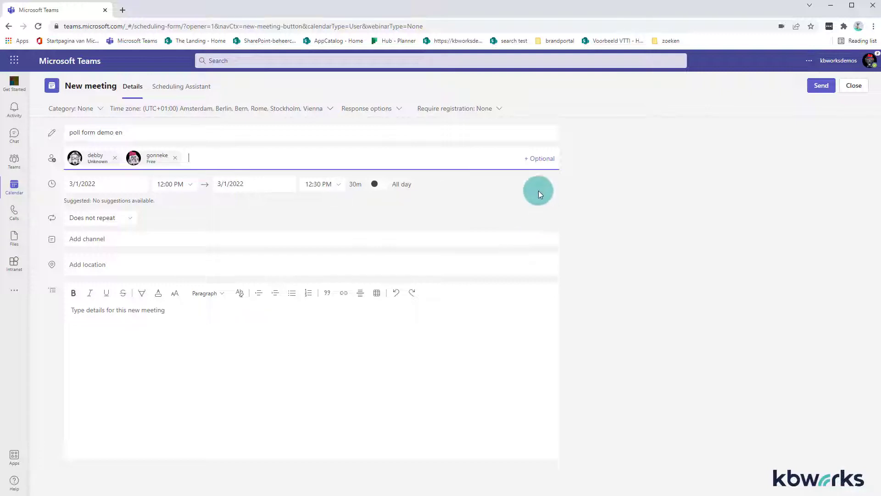
{"action": "left_click", "coordinate": [821, 86]}
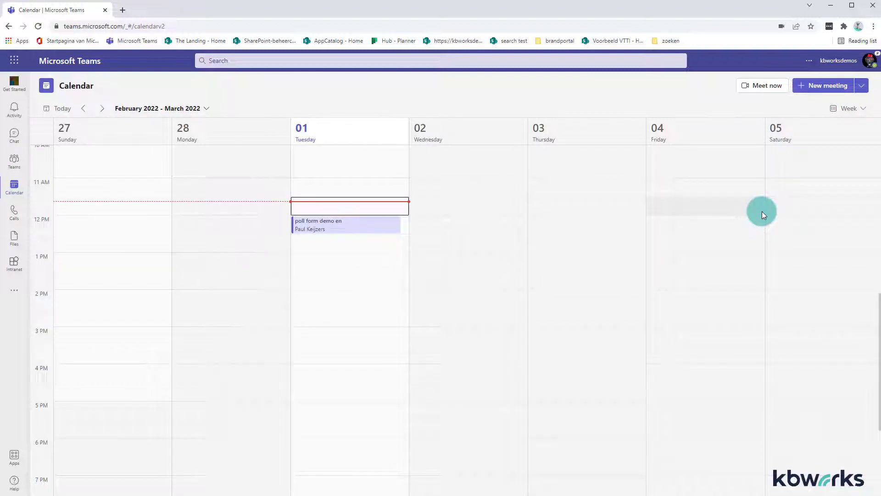
Step: Open the "poll form demo en" meeting's details from the calendar
{"action": "left_click", "coordinate": [351, 231]}
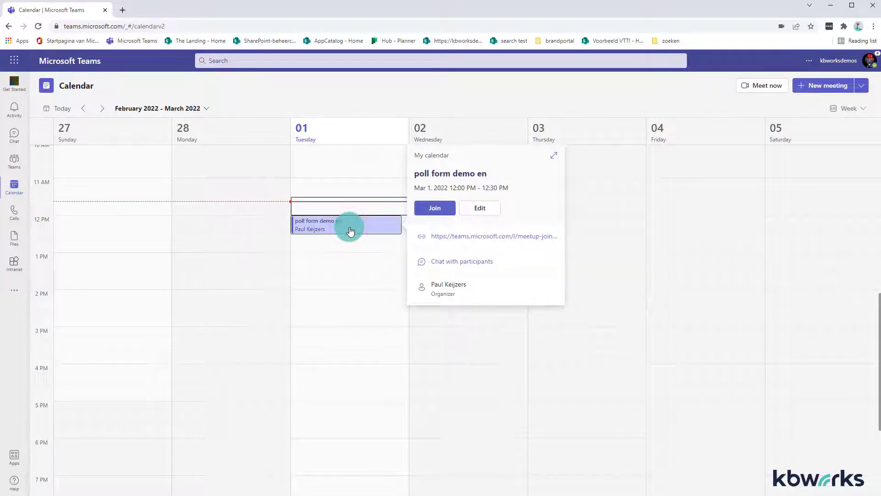
{"action": "double_click", "coordinate": [351, 231]}
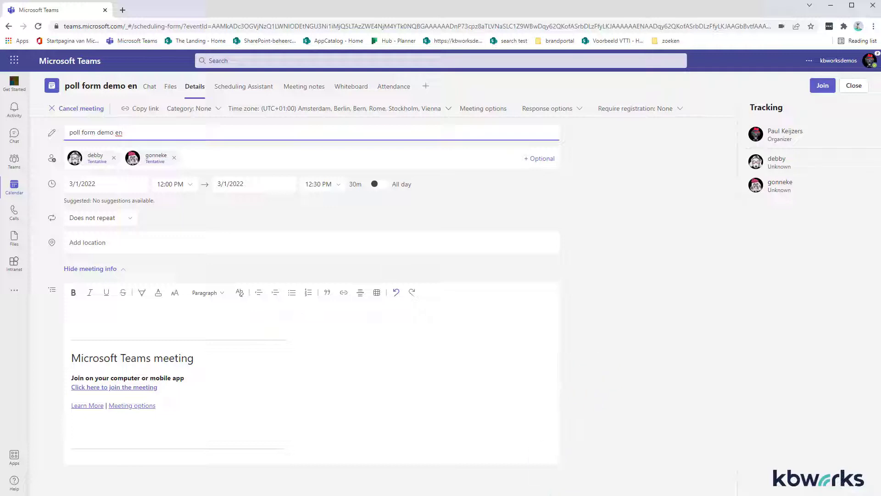
Step: In the attendee's browser window, open the meeting from the calendar to view it and close it
{"action": "left_click", "coordinate": [364, 495]}
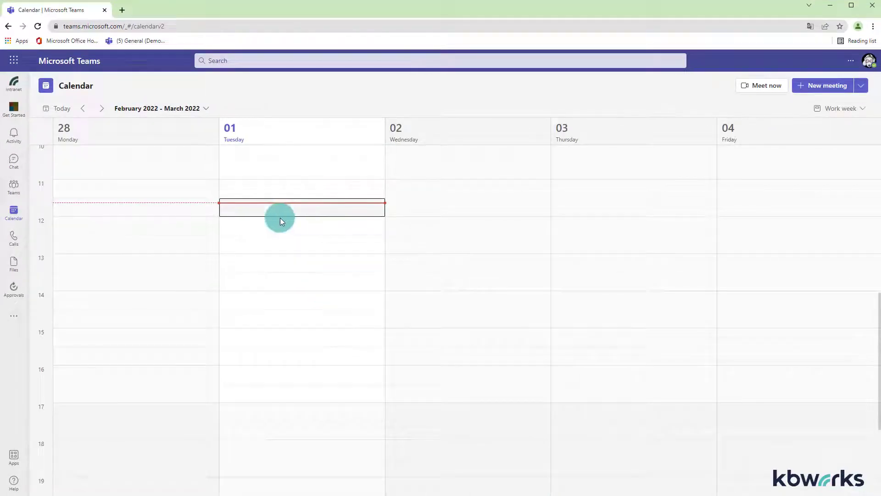
{"action": "left_click", "coordinate": [12, 192]}
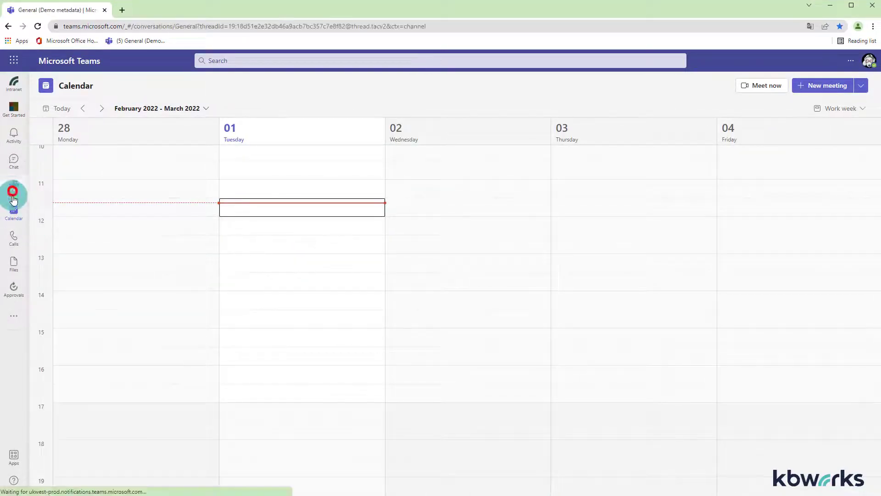
{"action": "left_click", "coordinate": [13, 210]}
{"action": "left_click", "coordinate": [254, 225]}
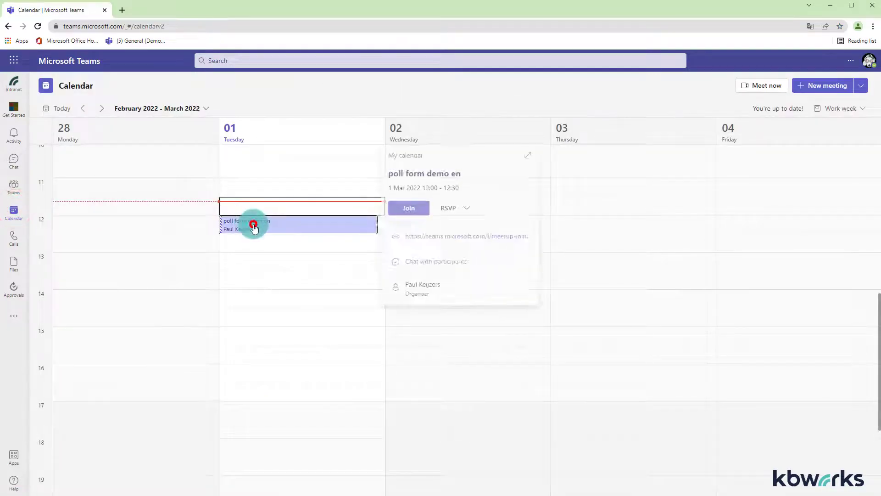
{"action": "left_click", "coordinate": [254, 225]}
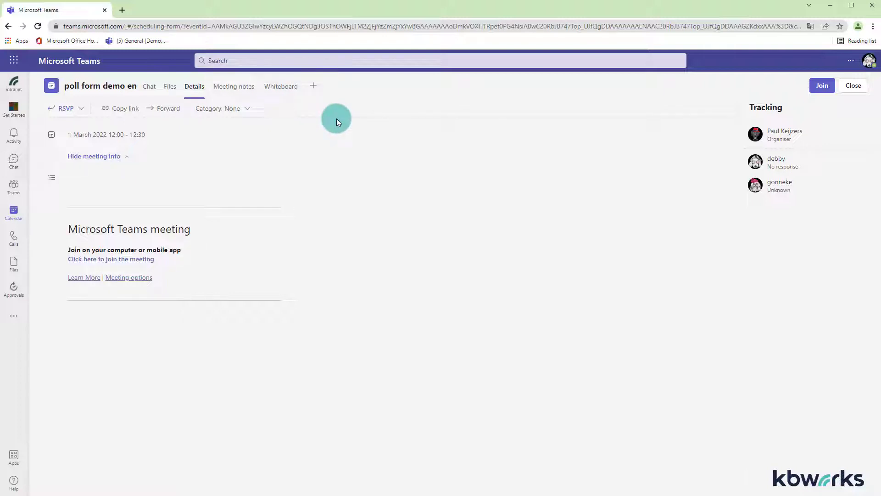
{"action": "left_click", "coordinate": [852, 85]}
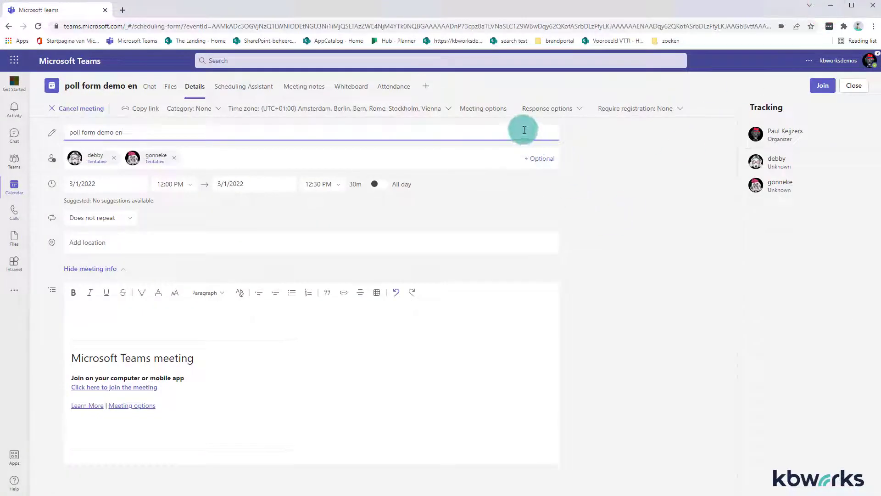
Step: Add a Forms tab to the meeting and save it
{"action": "left_click", "coordinate": [427, 88]}
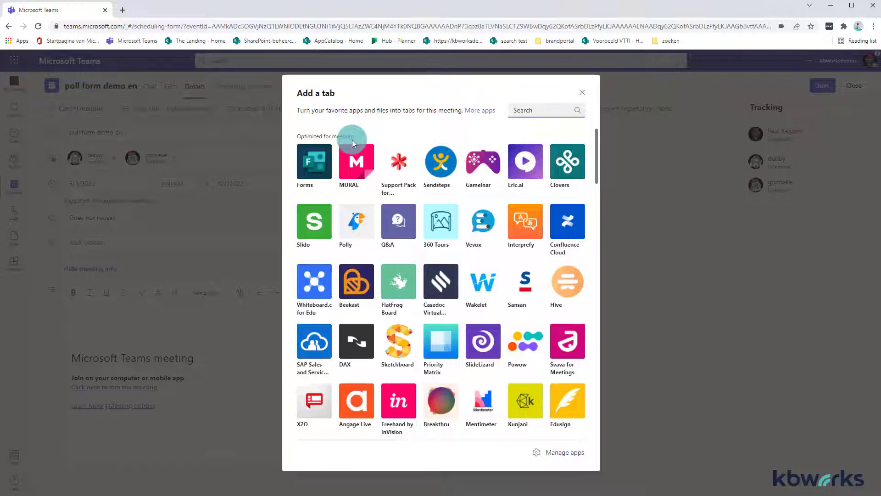
{"action": "left_click", "coordinate": [315, 168]}
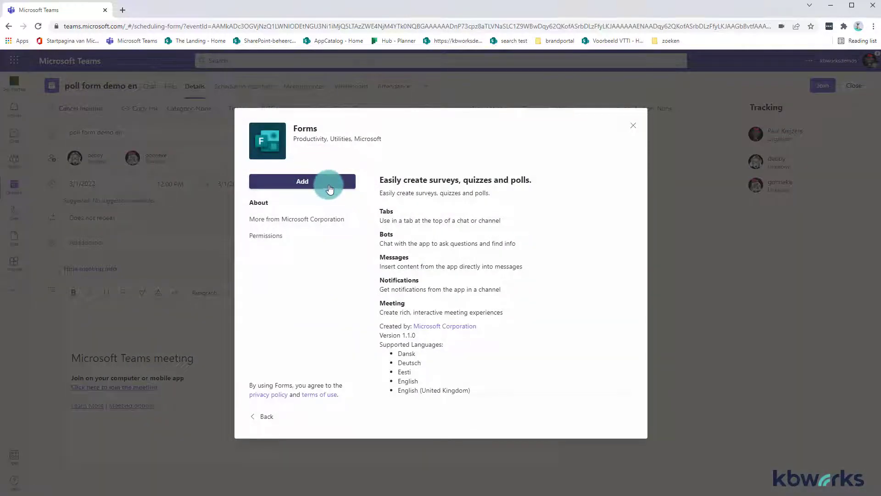
{"action": "left_click", "coordinate": [328, 183]}
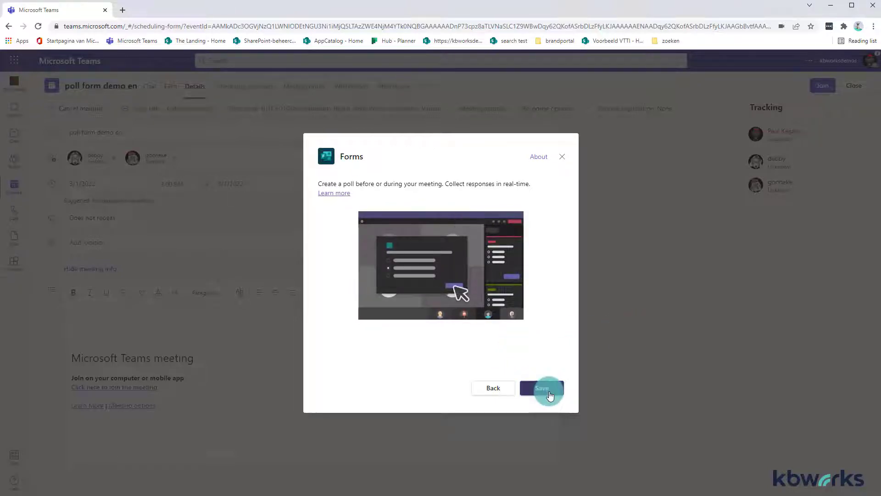
{"action": "left_click", "coordinate": [549, 390]}
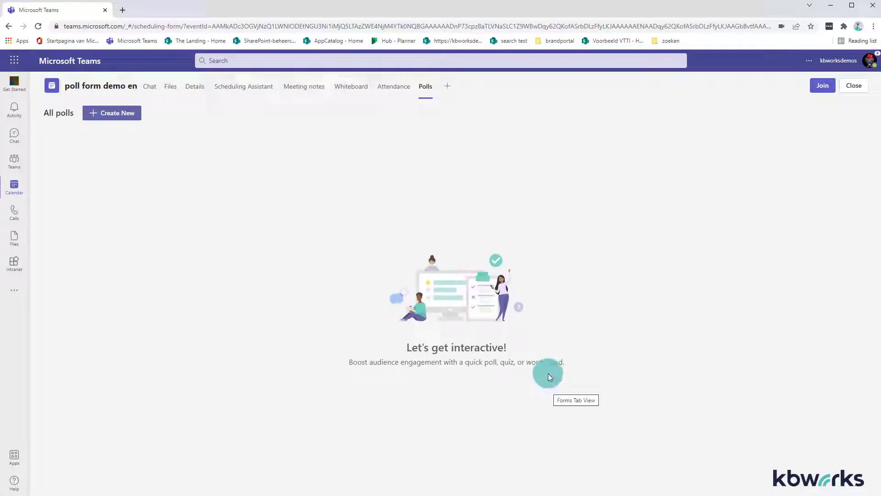
Step: Create a multiple choice poll from the "How are you feeling today?" suggestion, allowing others to co-author, and save it as draft
{"action": "left_click", "coordinate": [425, 95]}
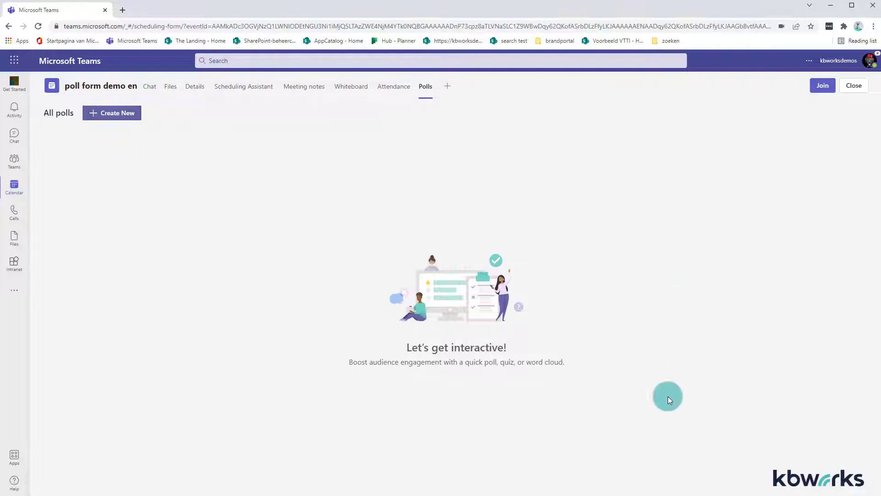
{"action": "left_click", "coordinate": [129, 118]}
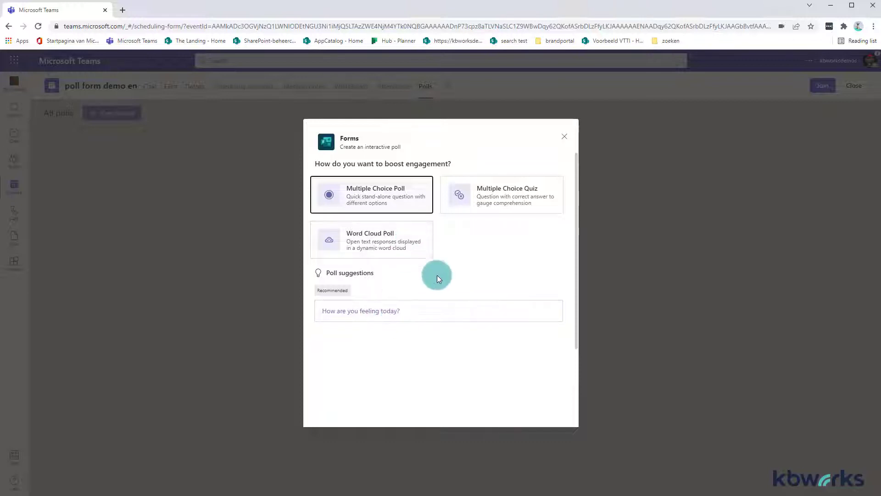
{"action": "left_click", "coordinate": [372, 308]}
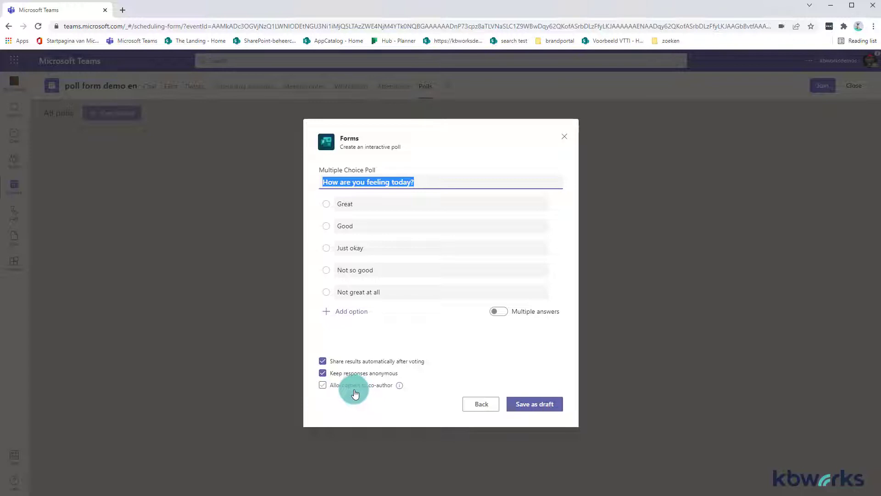
{"action": "left_click", "coordinate": [323, 386]}
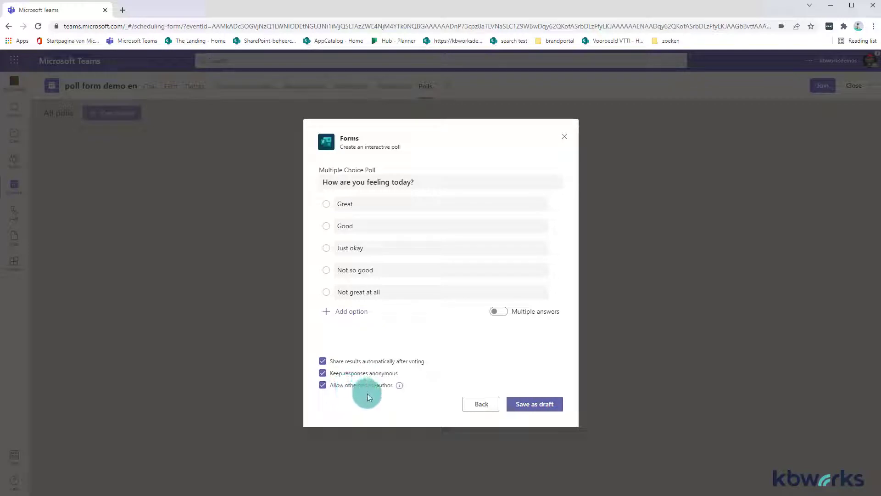
{"action": "left_click", "coordinate": [531, 403]}
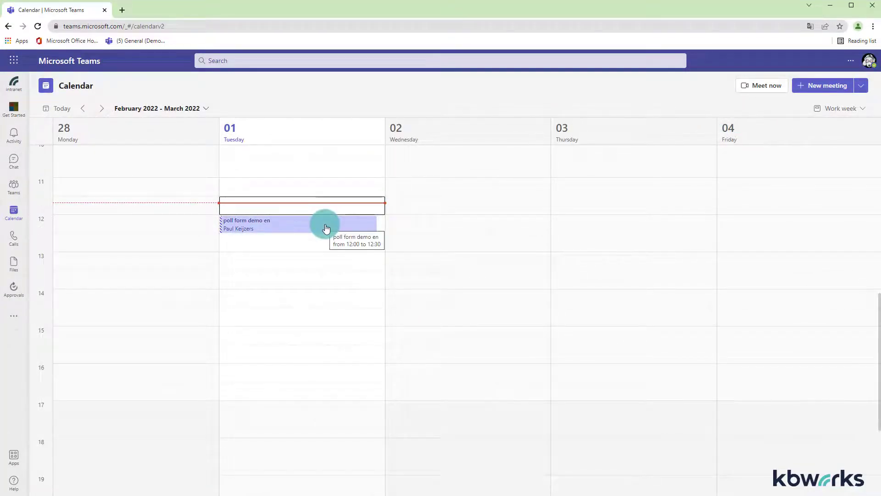
Step: In the attendee's window, open the meeting's Polls tab and inspect the draft poll's launch options
{"action": "double_click", "coordinate": [325, 228]}
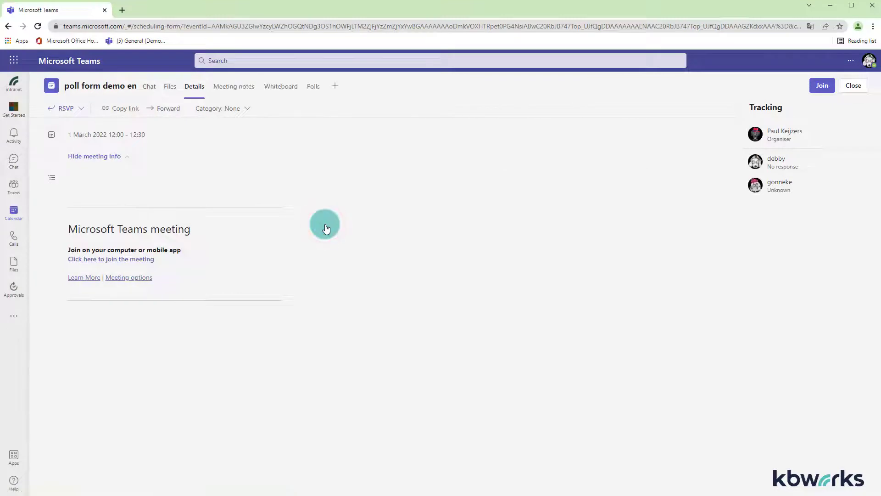
{"action": "left_click", "coordinate": [312, 89]}
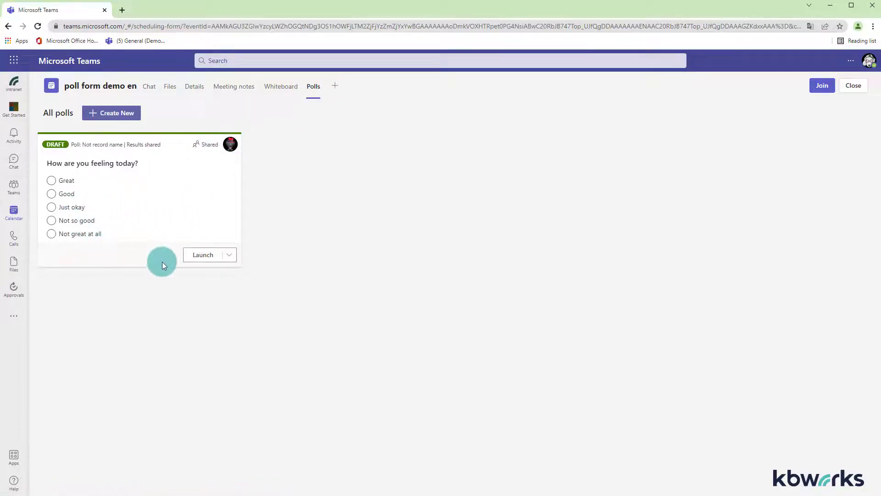
{"action": "left_click", "coordinate": [230, 255]}
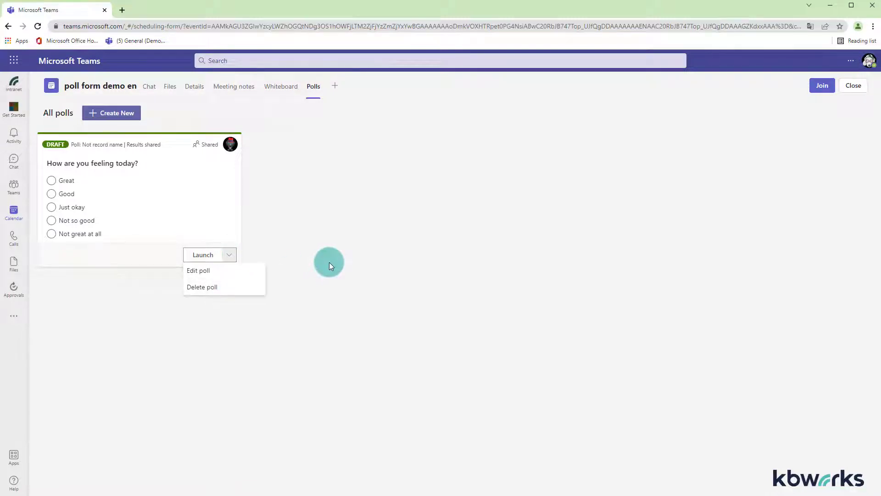
{"action": "left_click", "coordinate": [329, 262]}
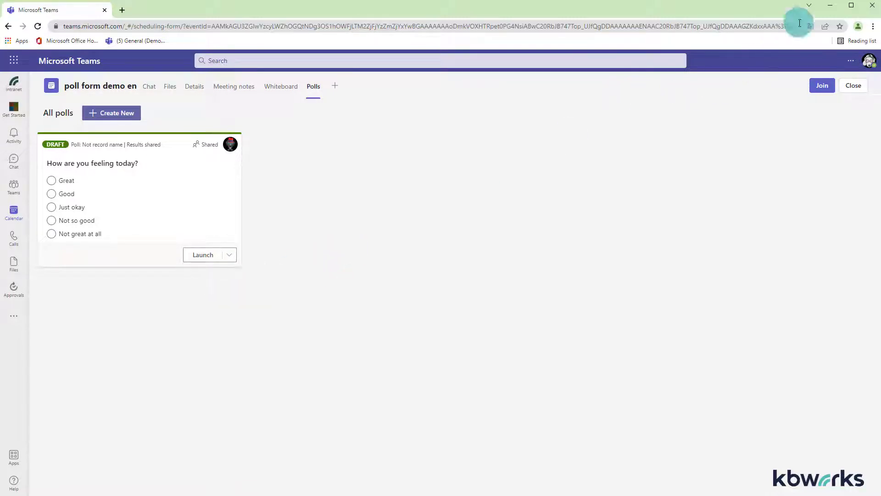
Step: Back in the organizer's window, launch the draft poll
{"action": "left_click", "coordinate": [829, 9]}
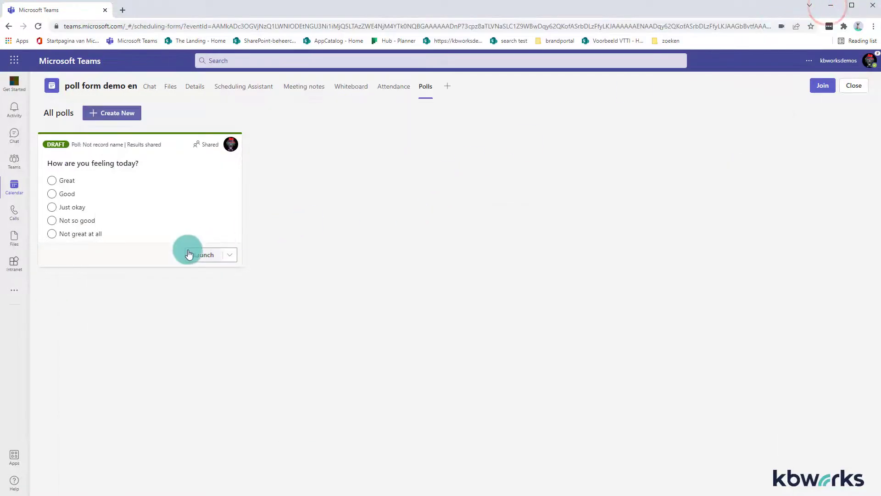
{"action": "left_click", "coordinate": [204, 256]}
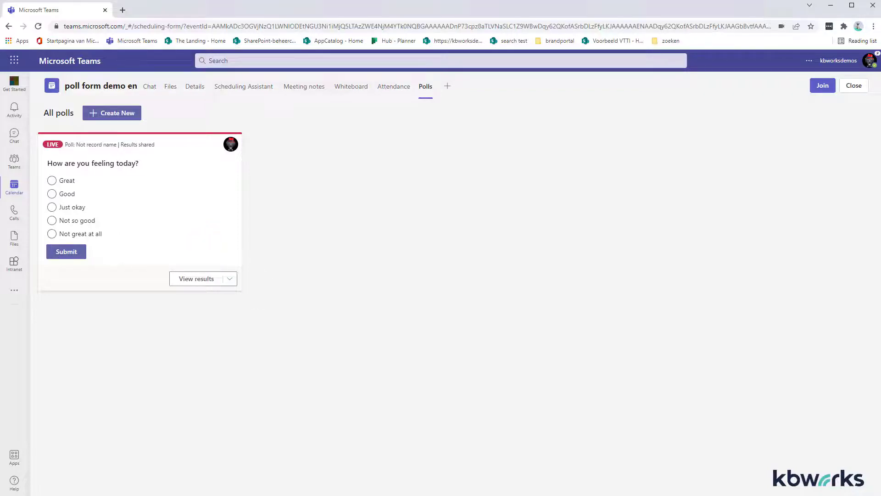
Step: Join the meeting from the attendee's window with the microphone turned off
{"action": "left_click", "coordinate": [363, 495]}
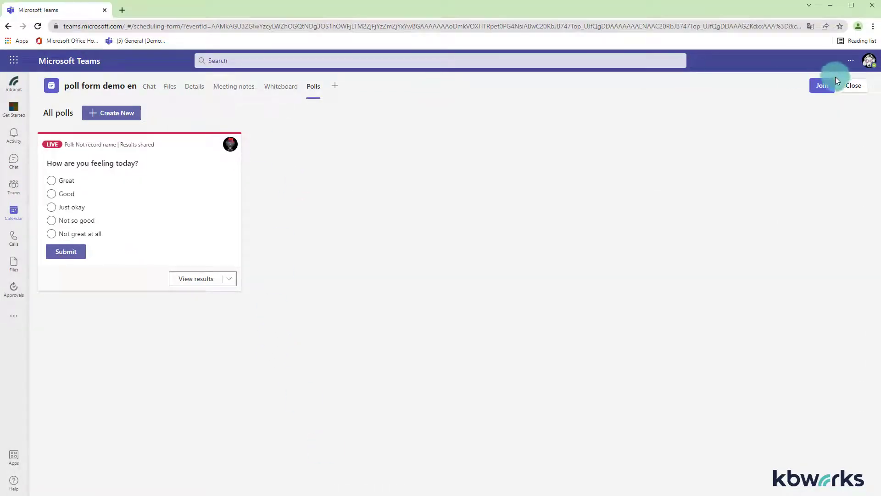
{"action": "left_click", "coordinate": [819, 86]}
{"action": "left_click", "coordinate": [455, 315]}
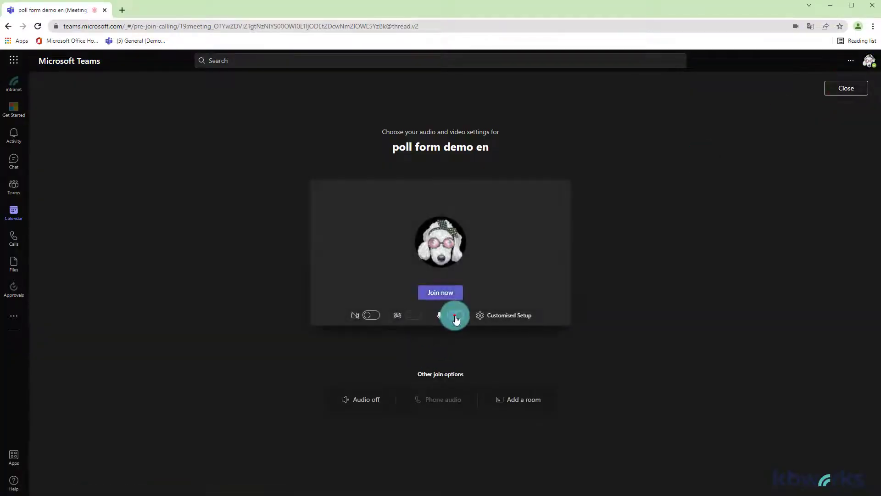
{"action": "left_click", "coordinate": [442, 296]}
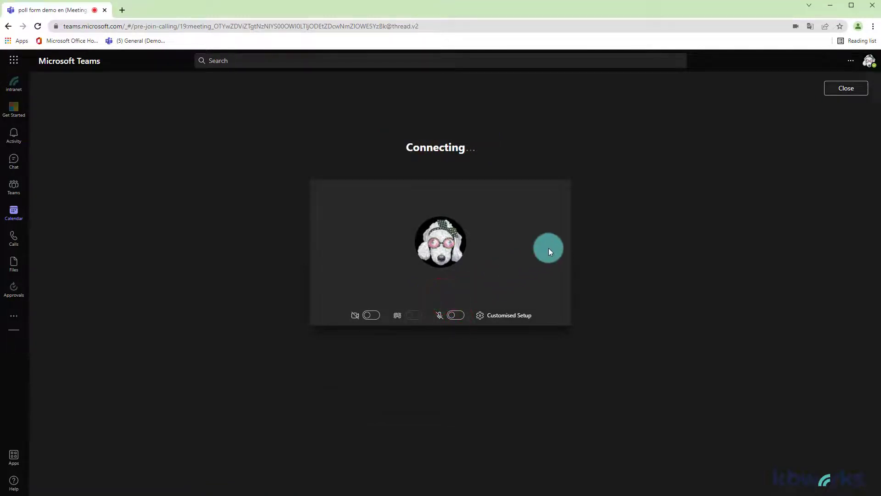
Step: Vote Good on the live poll through the meeting chat and leave the meeting
{"action": "left_click", "coordinate": [506, 427]}
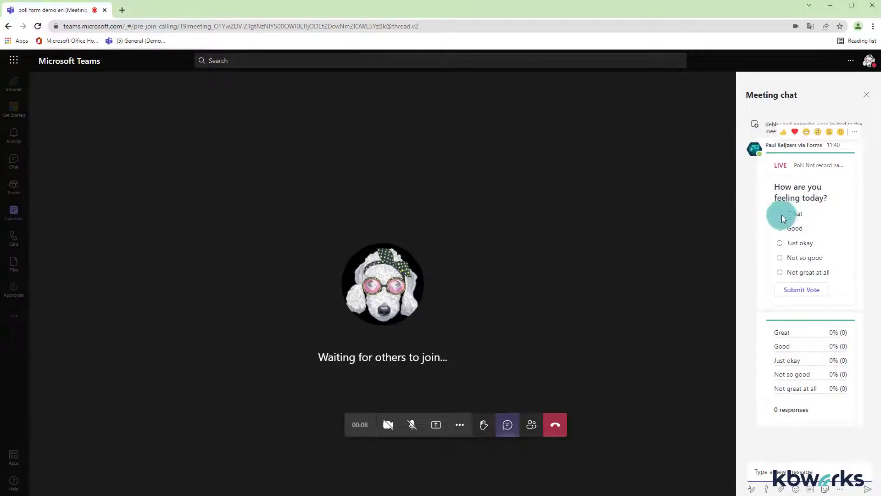
{"action": "left_click", "coordinate": [779, 228]}
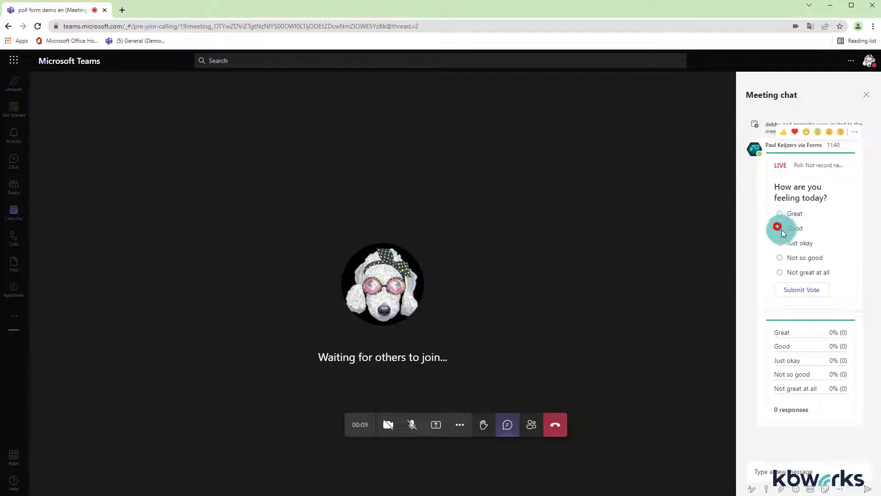
{"action": "left_click", "coordinate": [799, 290]}
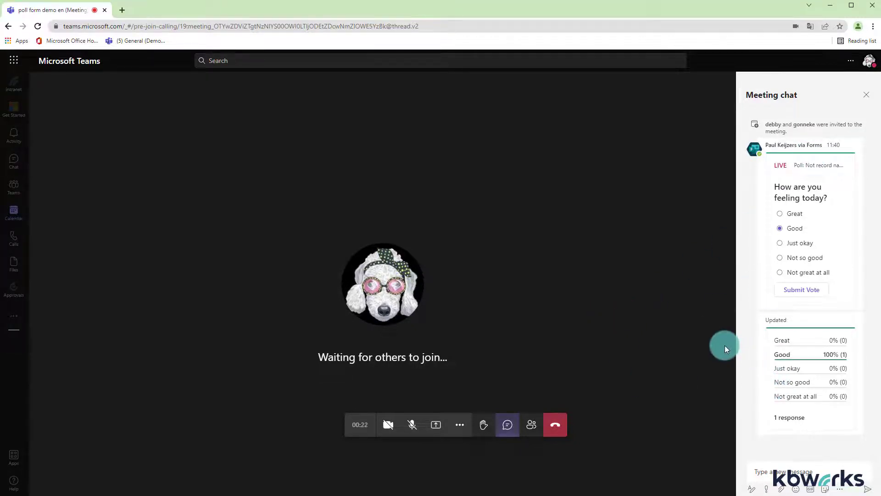
{"action": "left_click", "coordinate": [558, 423]}
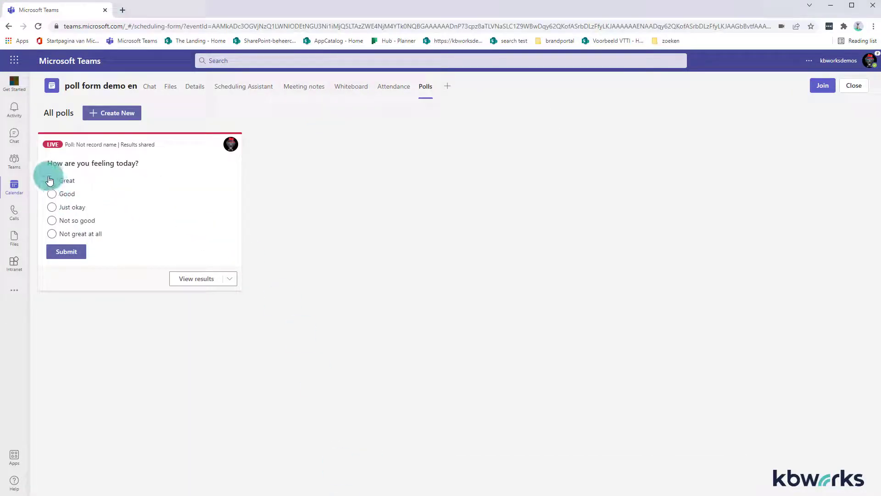
Step: Vote Good on the live poll directly in the meeting's Polls tab and submit the answer
{"action": "left_click", "coordinate": [51, 193]}
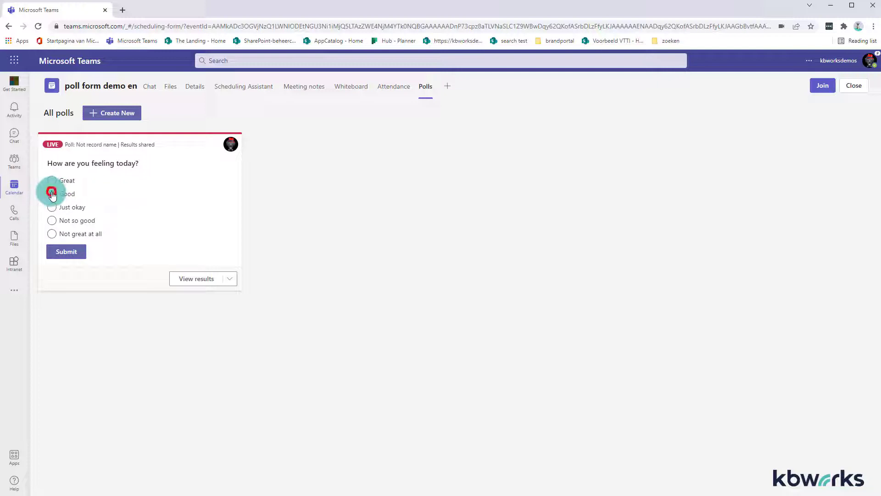
{"action": "left_click", "coordinate": [58, 254]}
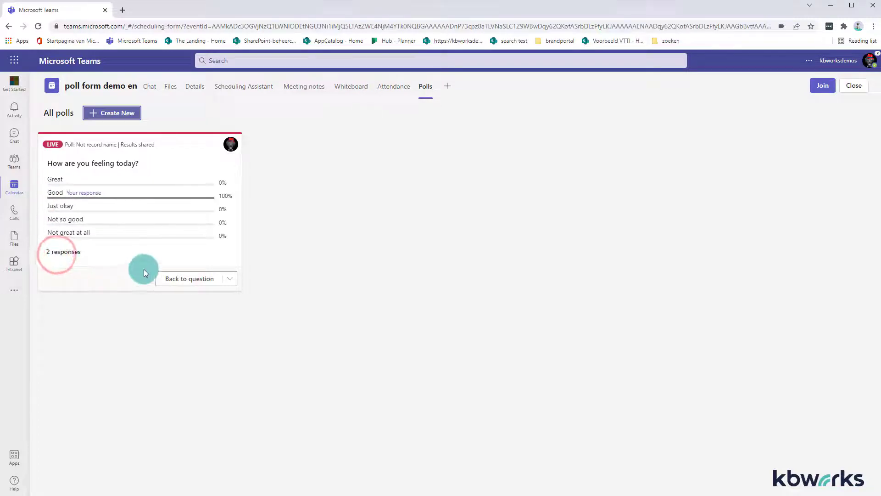
Step: Close the live How are you feeling today? poll
{"action": "left_click", "coordinate": [233, 275]}
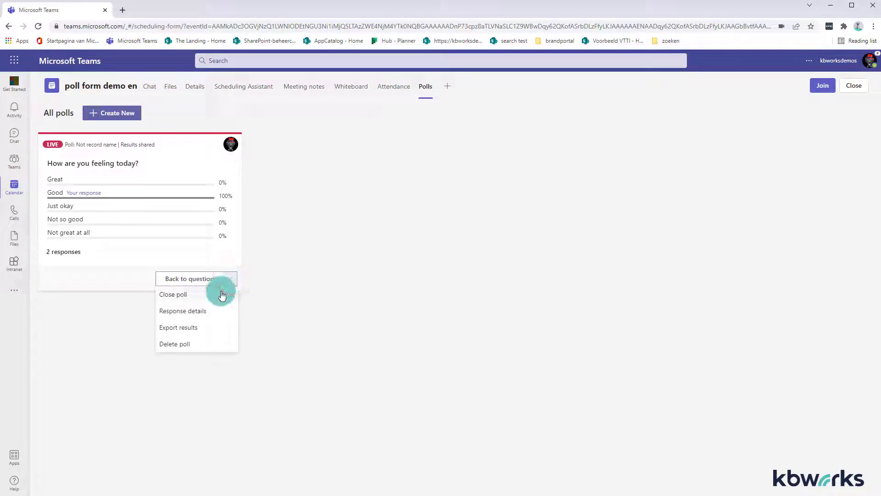
{"action": "left_click", "coordinate": [222, 294]}
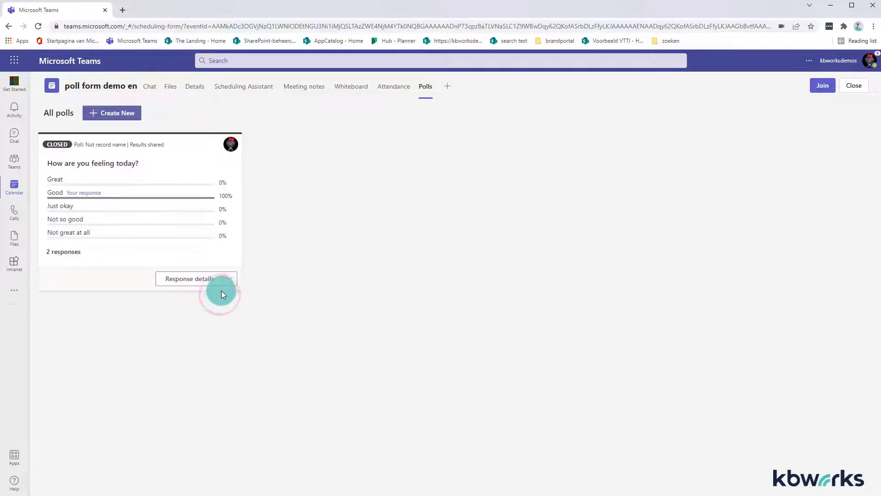
Step: Create a new draft poll from the suggested question How energized are you feeling today?
{"action": "left_click", "coordinate": [119, 113]}
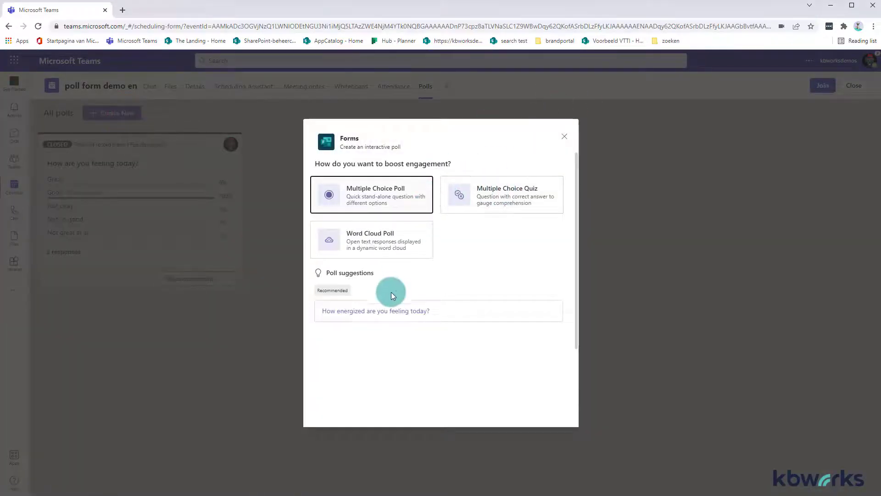
{"action": "left_click", "coordinate": [393, 311]}
{"action": "left_click", "coordinate": [542, 403]}
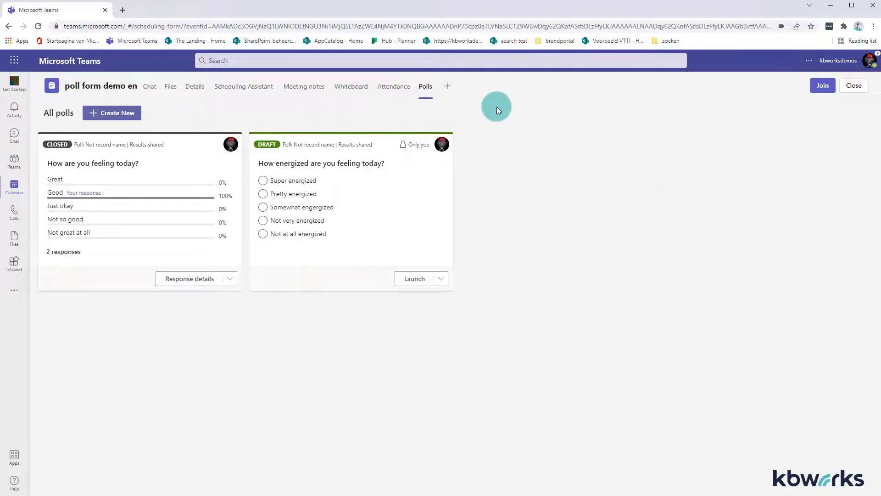
Step: Open Microsoft Forms in the browser by going to forms.office.com
{"action": "left_click", "coordinate": [206, 22]}
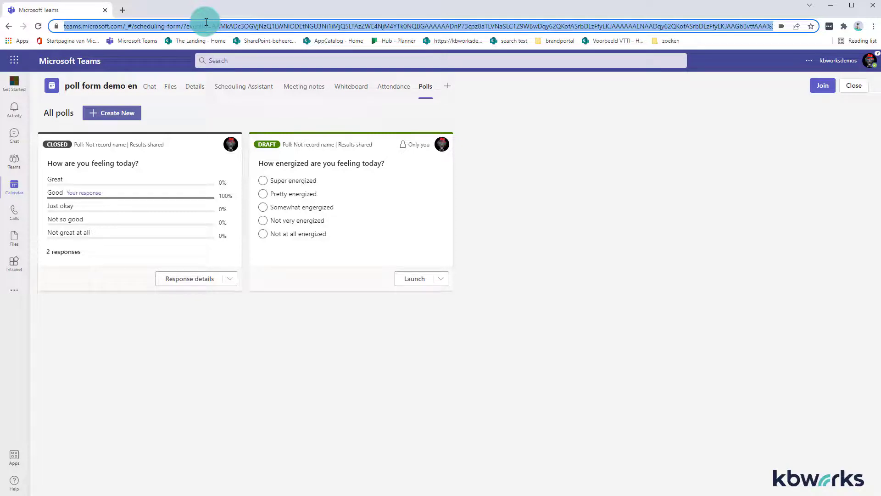
{"action": "type", "text": "forms.office.com"}
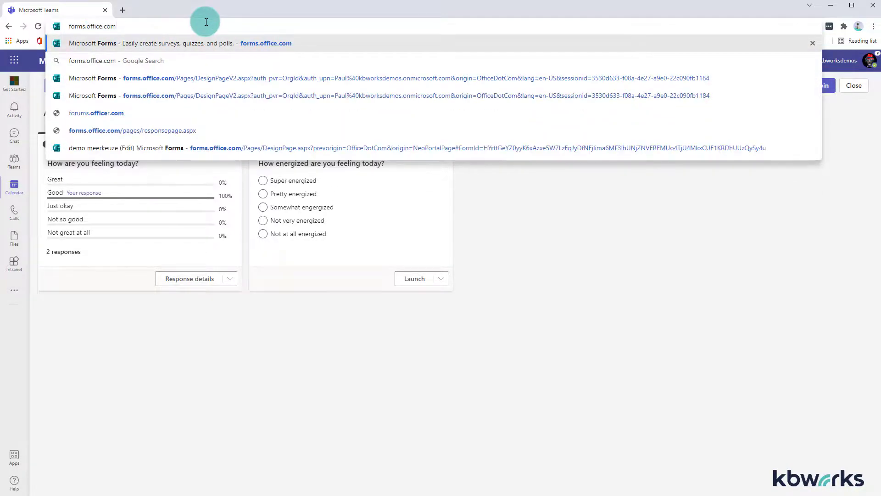
{"action": "key", "text": "Return"}
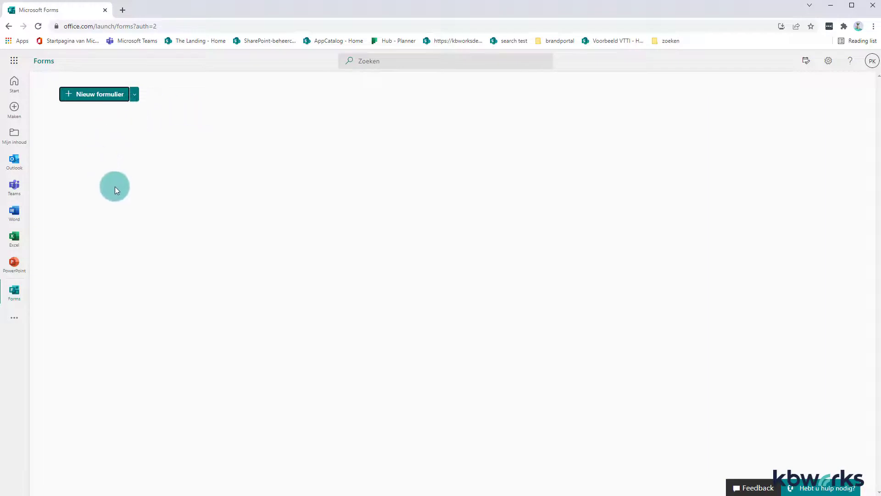
{"action": "left_click", "coordinate": [38, 27]}
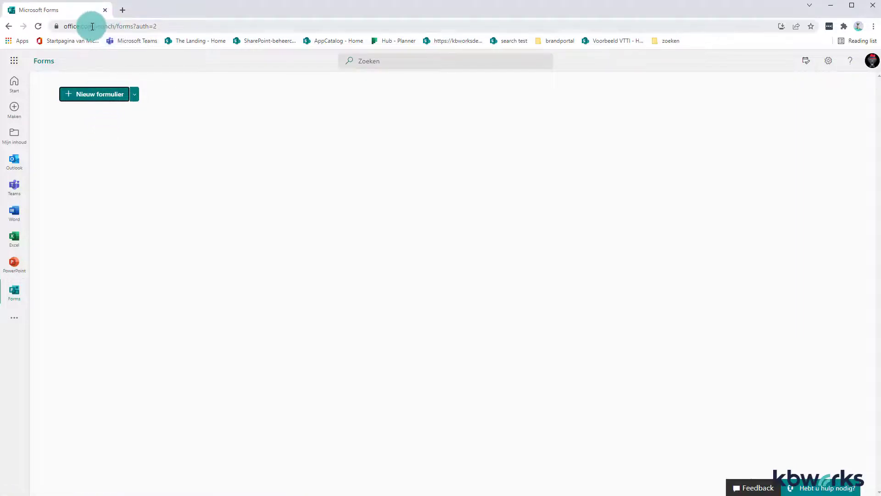
{"action": "left_click_drag", "start_coordinate": [95, 26], "coordinate": [185, 24]}
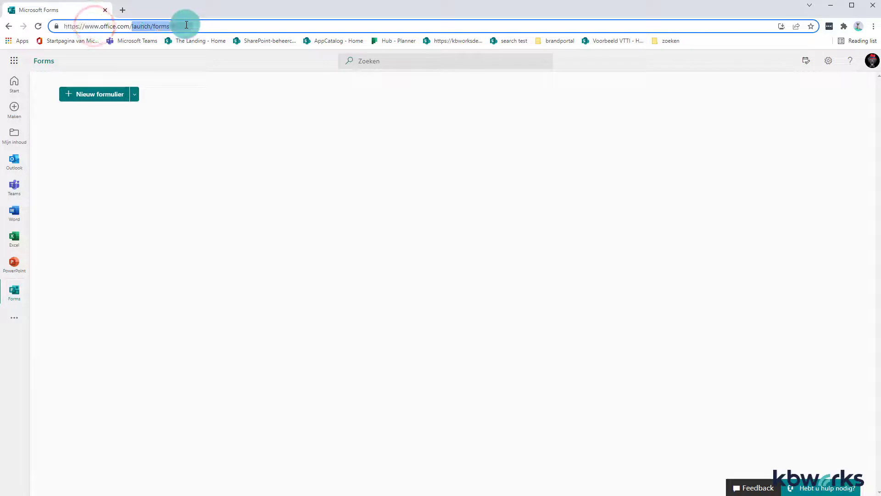
{"action": "key", "text": "BackSpace"}
{"action": "key", "text": "Return"}
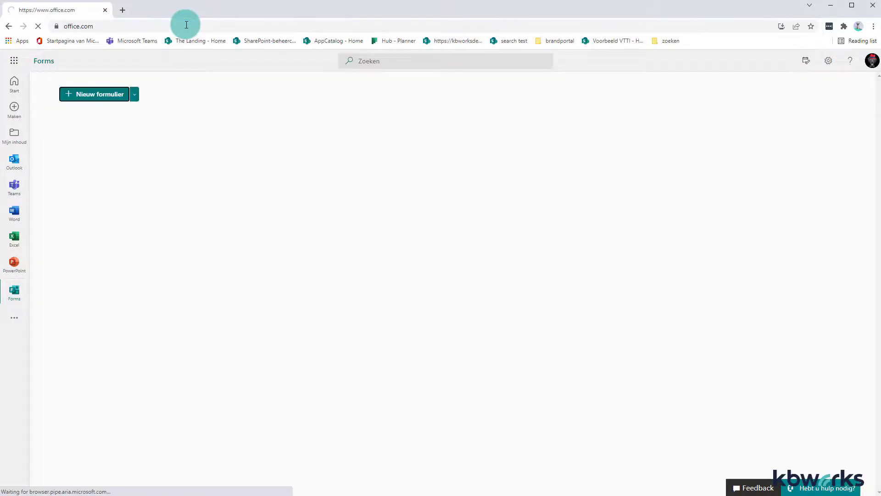
{"action": "left_click", "coordinate": [82, 26]}
{"action": "type", "text": "forms."}
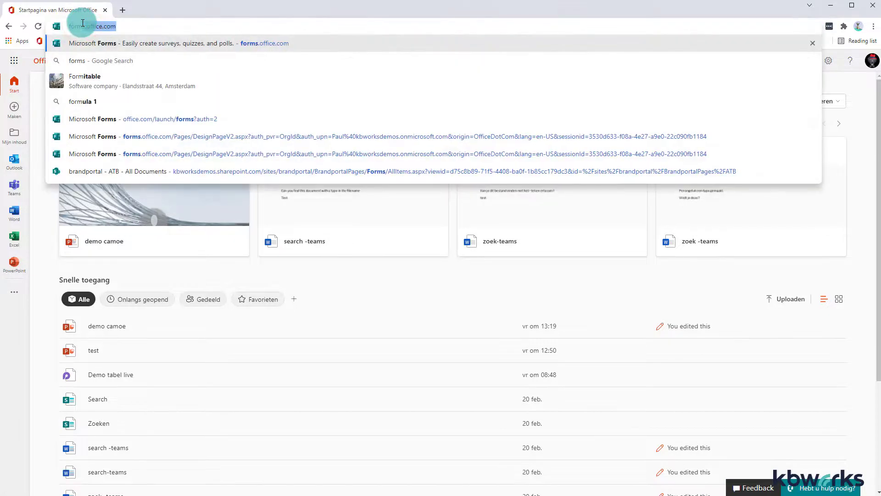
{"action": "key", "text": "Return"}
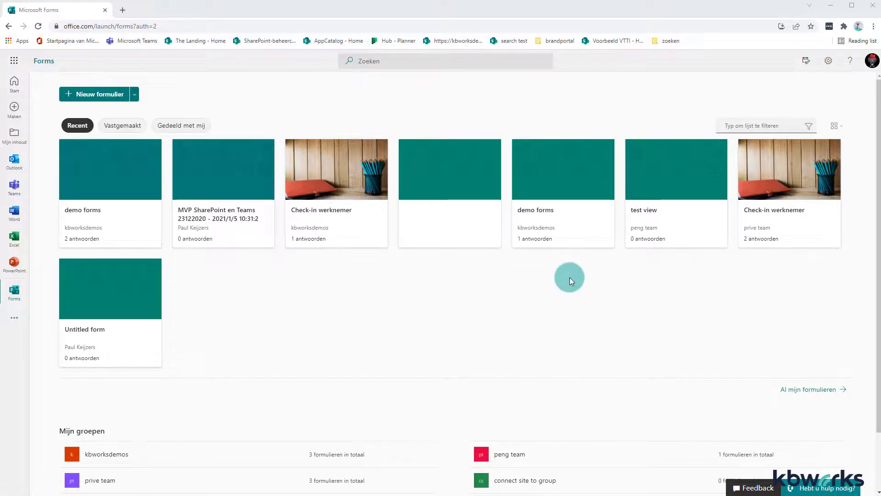
Step: Open all your forms, then view the responses of the How are you feeling today? form
{"action": "left_click", "coordinate": [805, 391]}
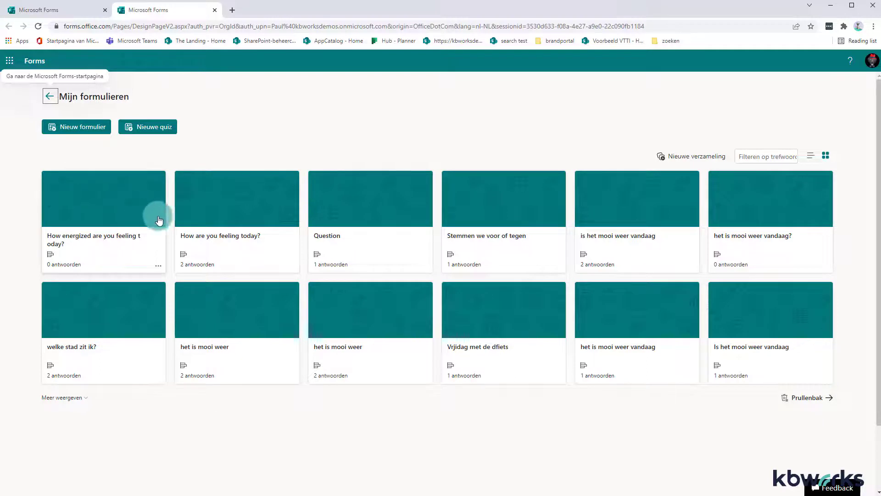
{"action": "left_click", "coordinate": [207, 209]}
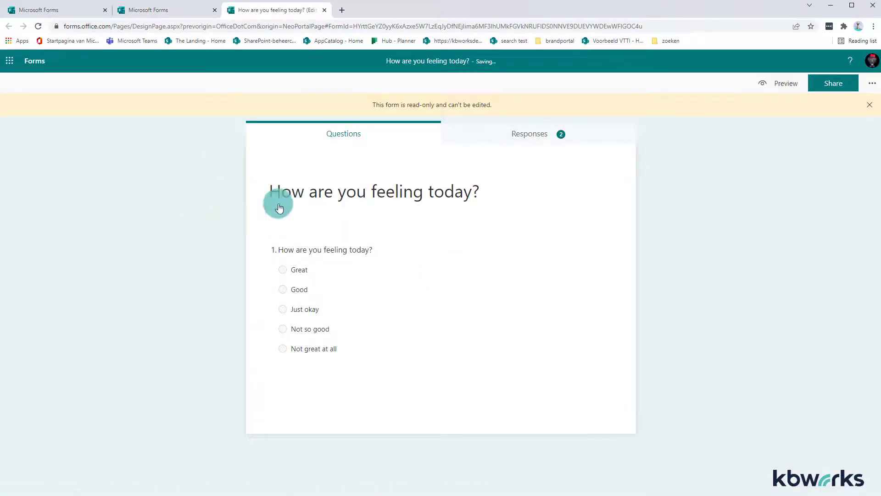
{"action": "left_click", "coordinate": [527, 142]}
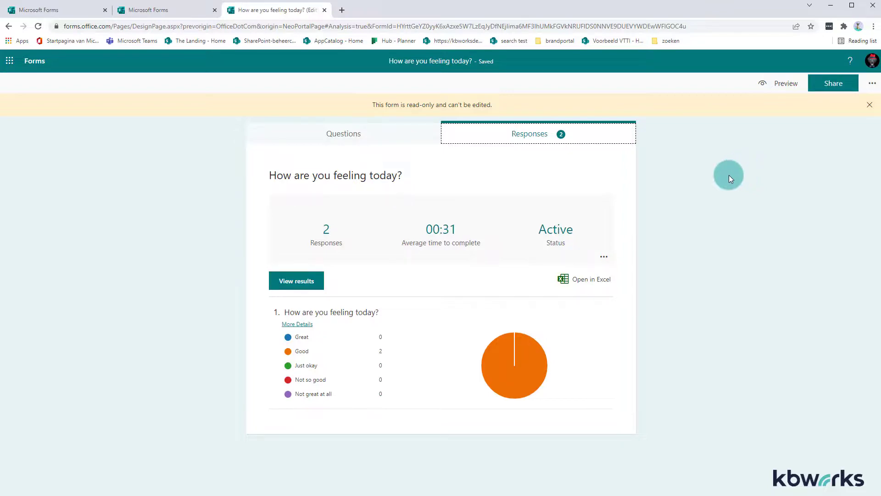
{"action": "left_click", "coordinate": [830, 6]}
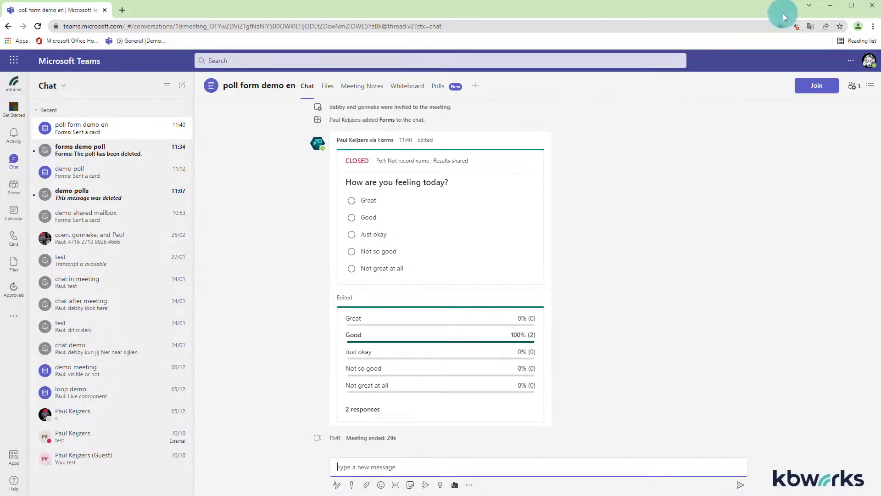
{"action": "left_click", "coordinate": [831, 6]}
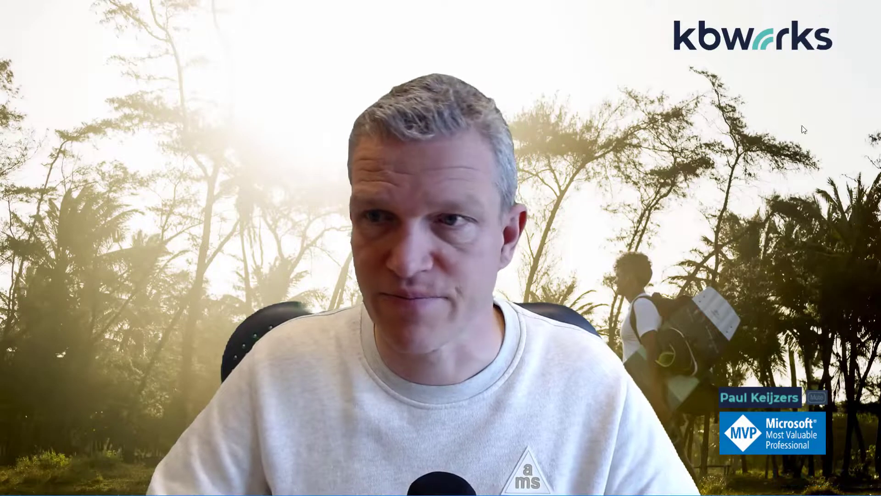